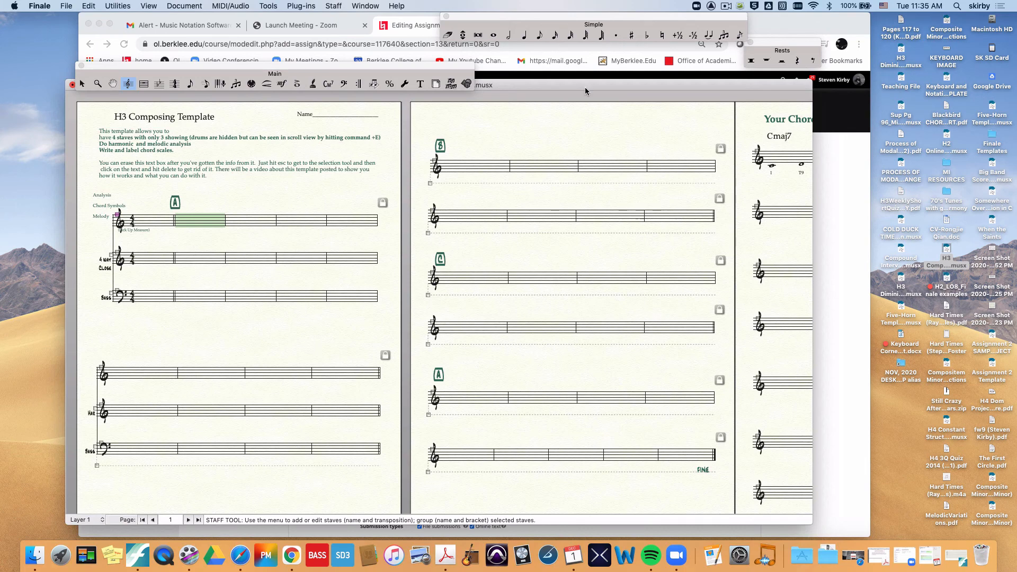
Step: Examine the staff styles available in the H3 Composing Template and look over its section and chord scale pages
mouse_move(578, 87)
left_mouse_down()
mouse_move(577, 111)
mouse_move(577, 100)
left_mouse_up()
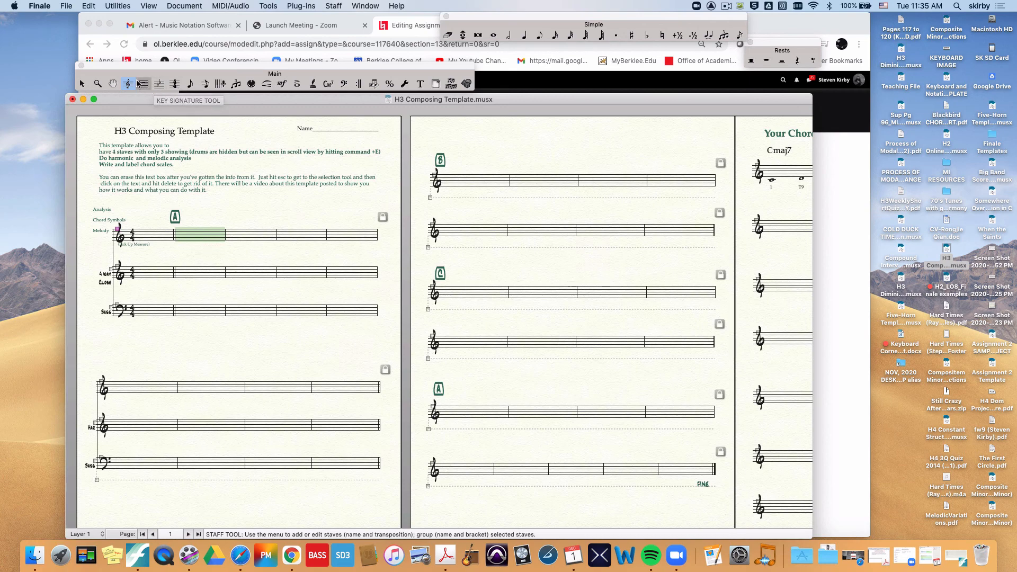
right_click(203, 236)
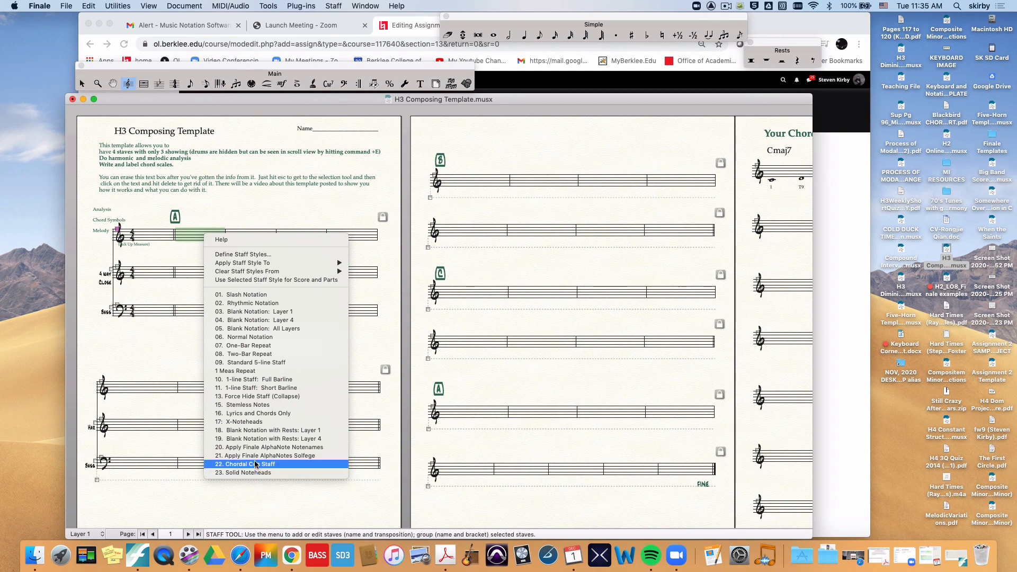
left_click(165, 316)
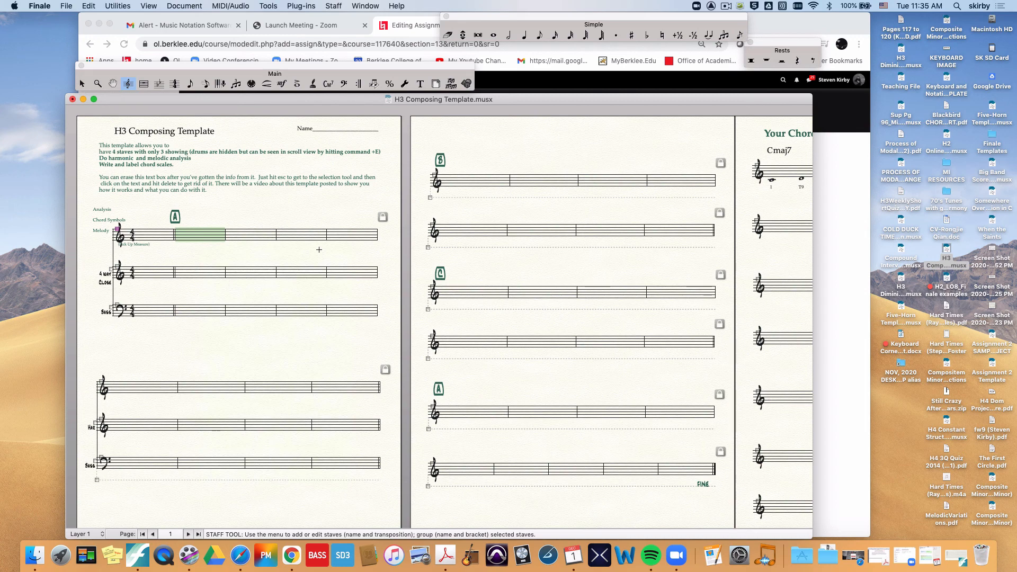
scroll(378, 239, "right", 10)
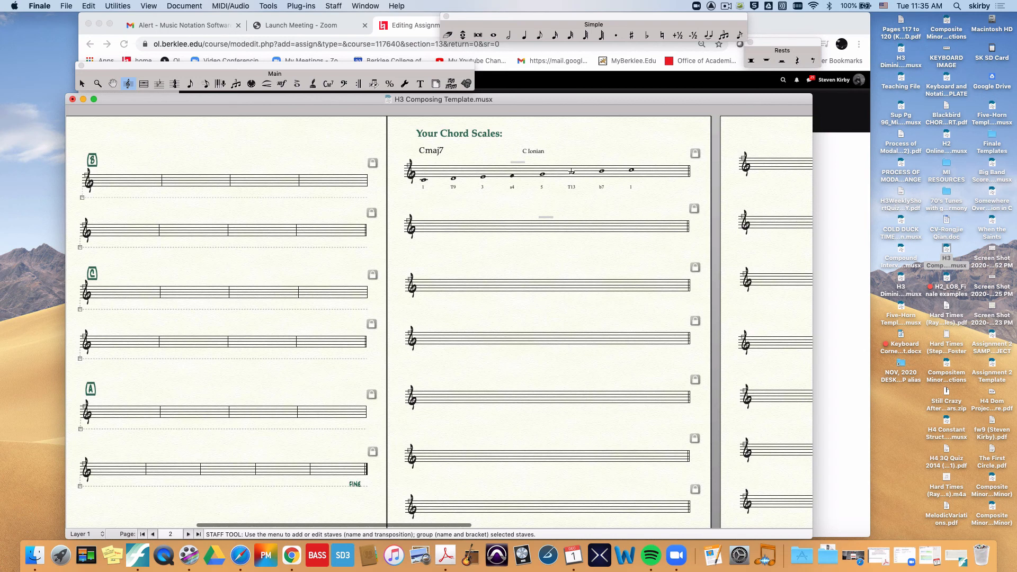
left_click_drag(569, 162, 582, 182)
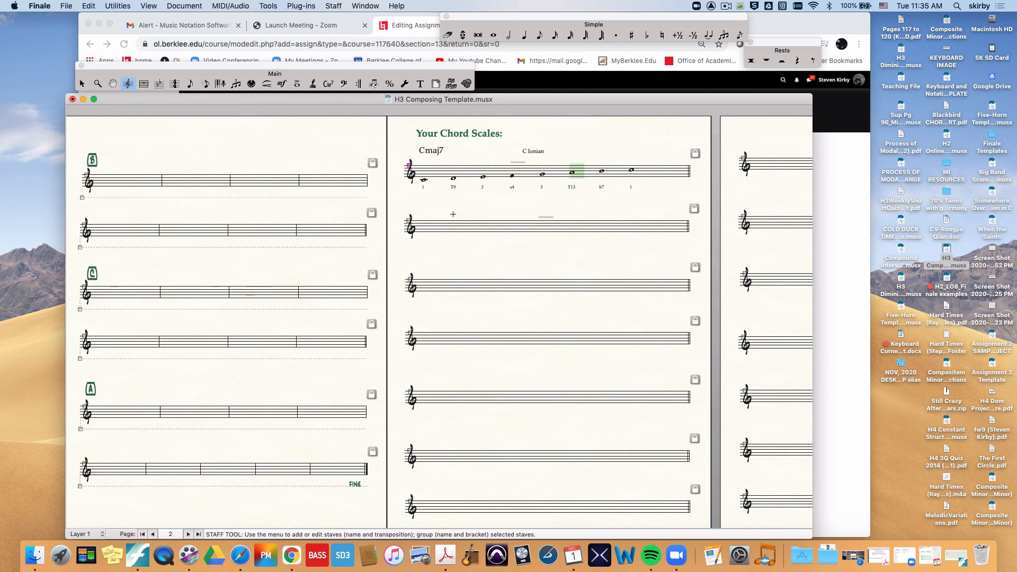
scroll(453, 214, "left", 8)
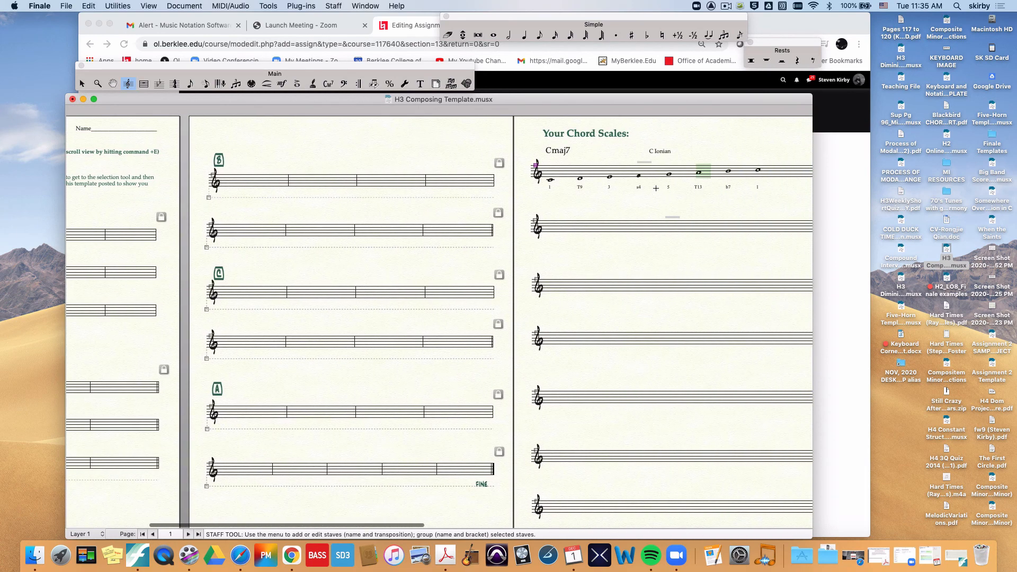
scroll(697, 267, "left", 10)
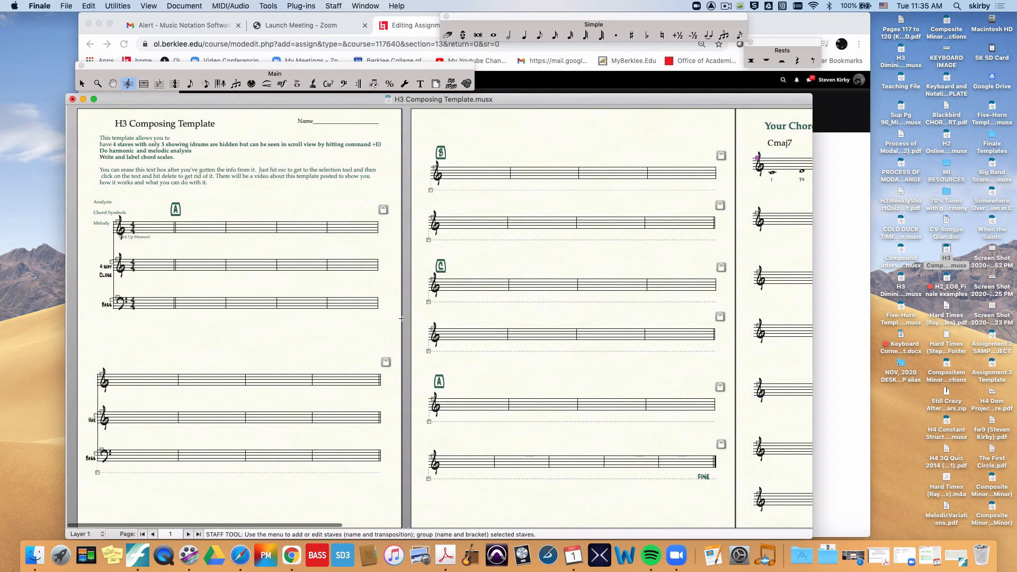
scroll(395, 320, "down", 1)
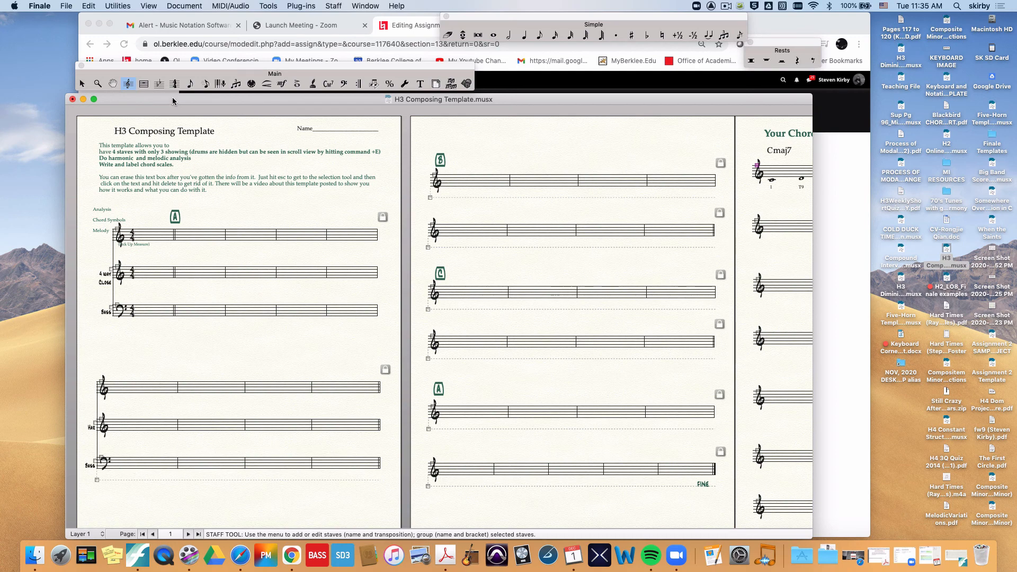
Step: Set up a library save containing only Staff Styles, excluding all other library categories
left_click(67, 6)
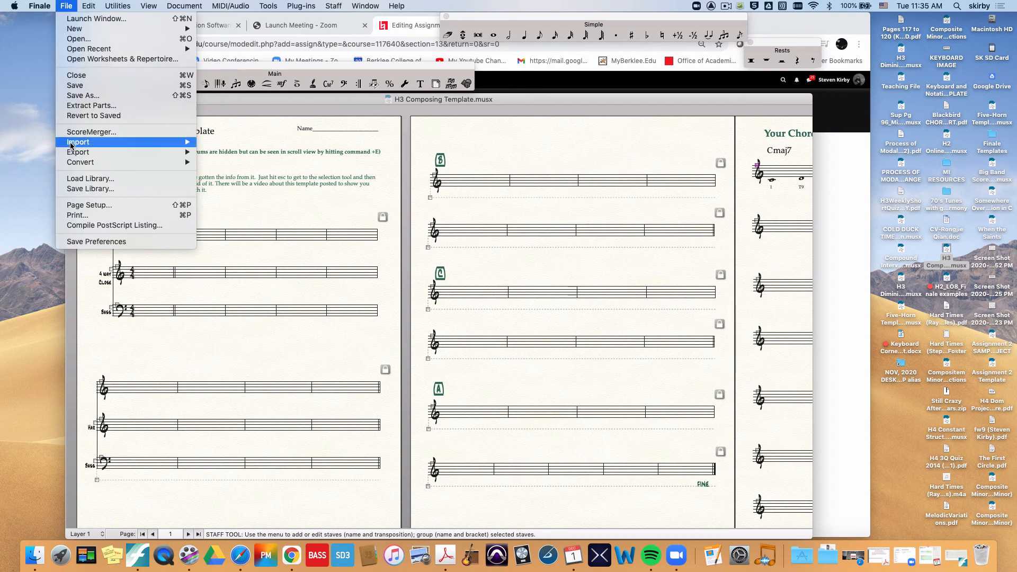
left_click(79, 189)
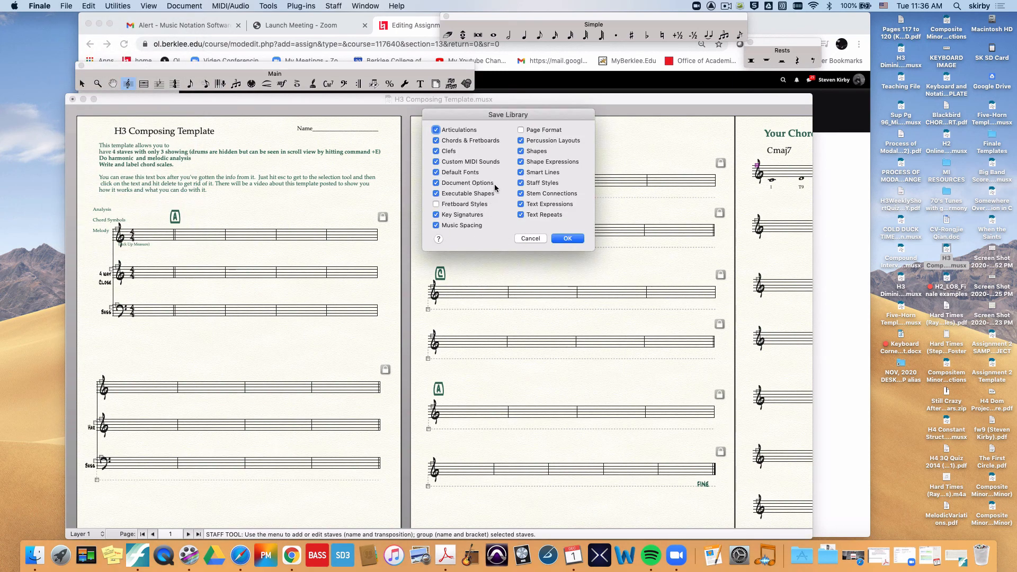
left_click(436, 130)
left_click(436, 140)
left_click(436, 151)
left_click(436, 161)
left_click(436, 172)
left_click(436, 183)
left_click(436, 193)
left_click(436, 215)
left_click(521, 140)
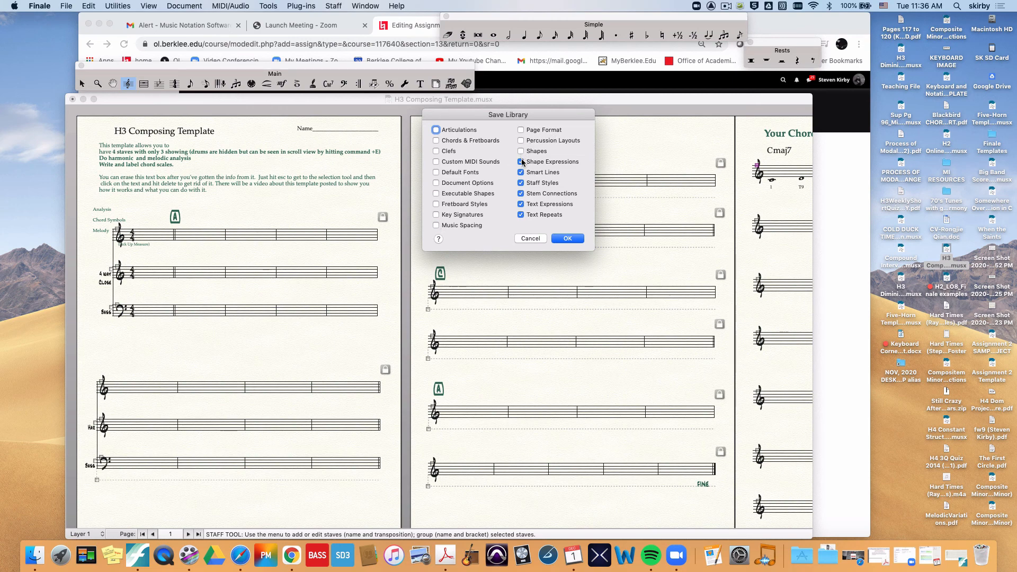
left_click(521, 161)
left_click(521, 172)
left_click(521, 193)
left_click(521, 204)
left_click(521, 214)
left_click(567, 238)
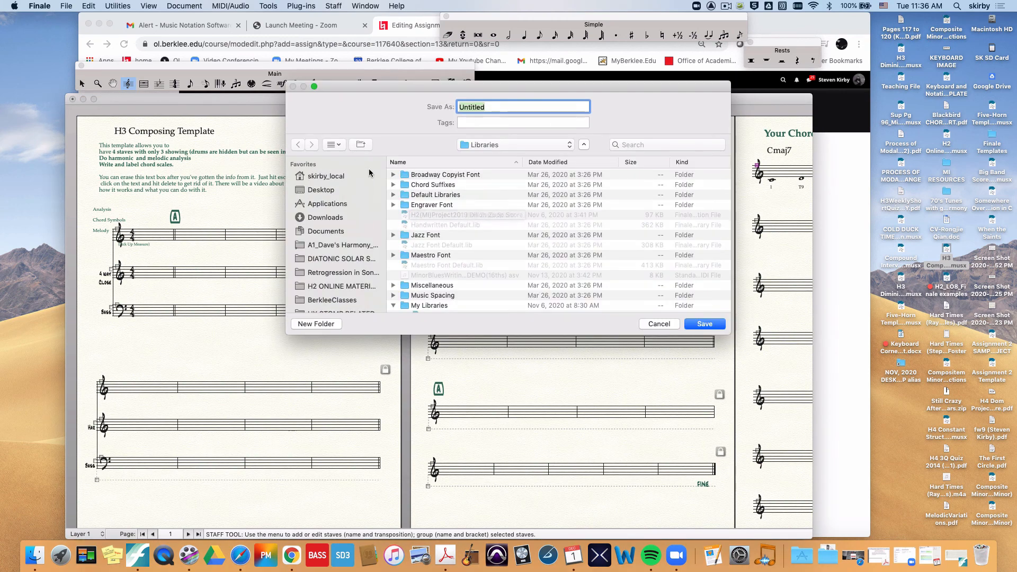
Step: Save the library to the Desktop as Custom Staff Styles
left_click(333, 190)
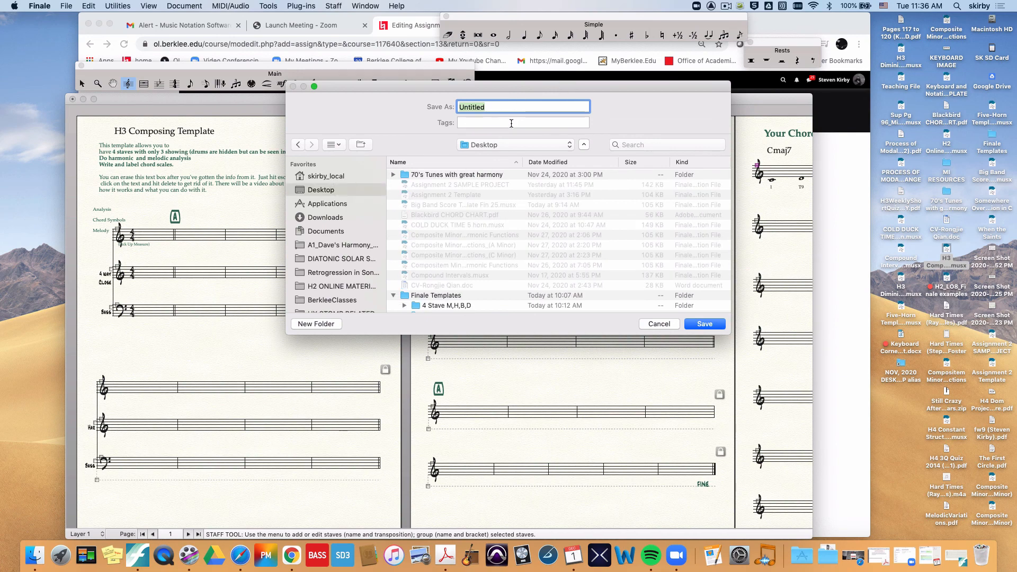
type("Custom Staff Styles")
left_click(697, 324)
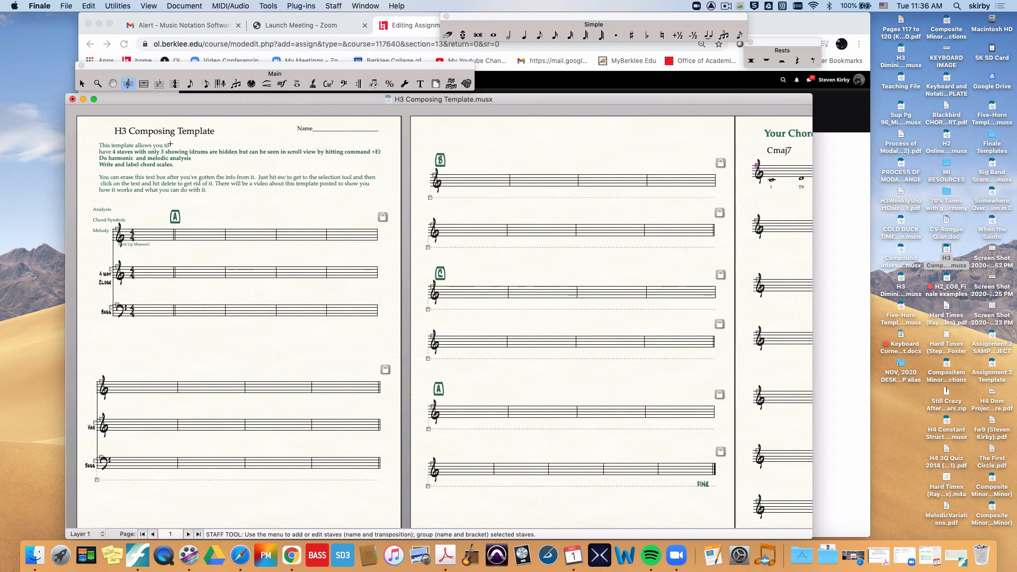
Step: Close the composing template without saving its changes and create a new default document
left_click(72, 99)
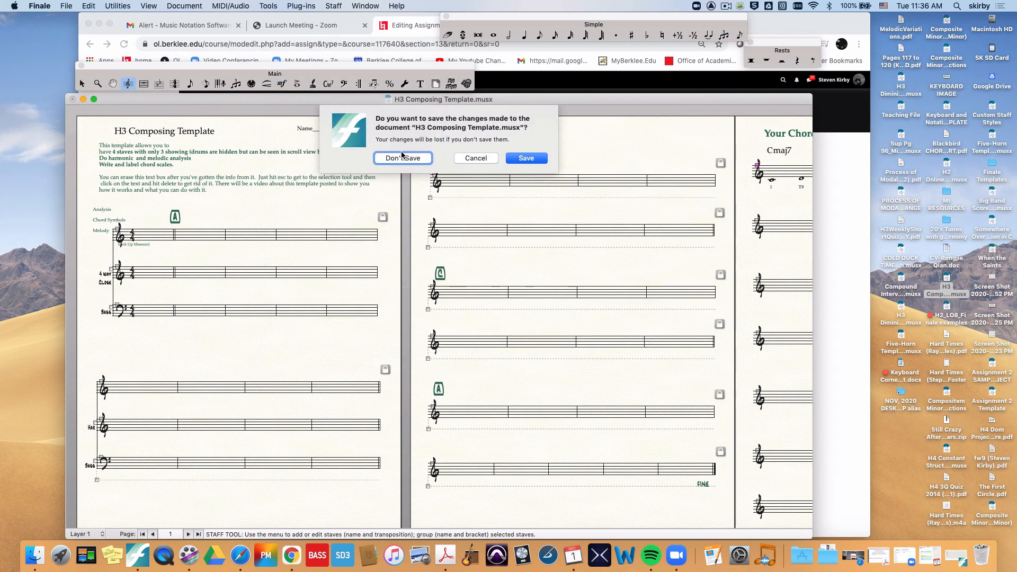
left_click(421, 159)
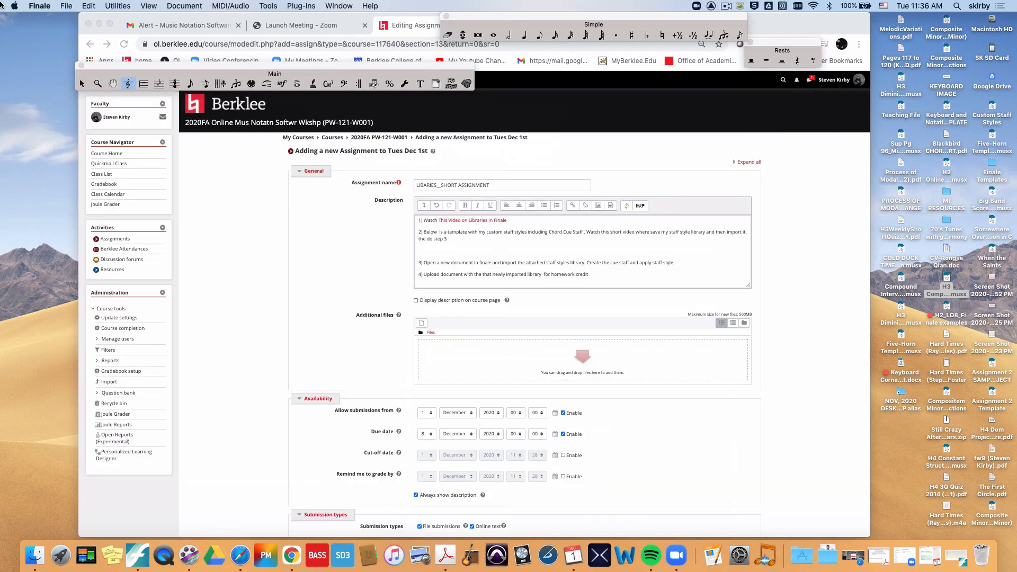
left_click(68, 6)
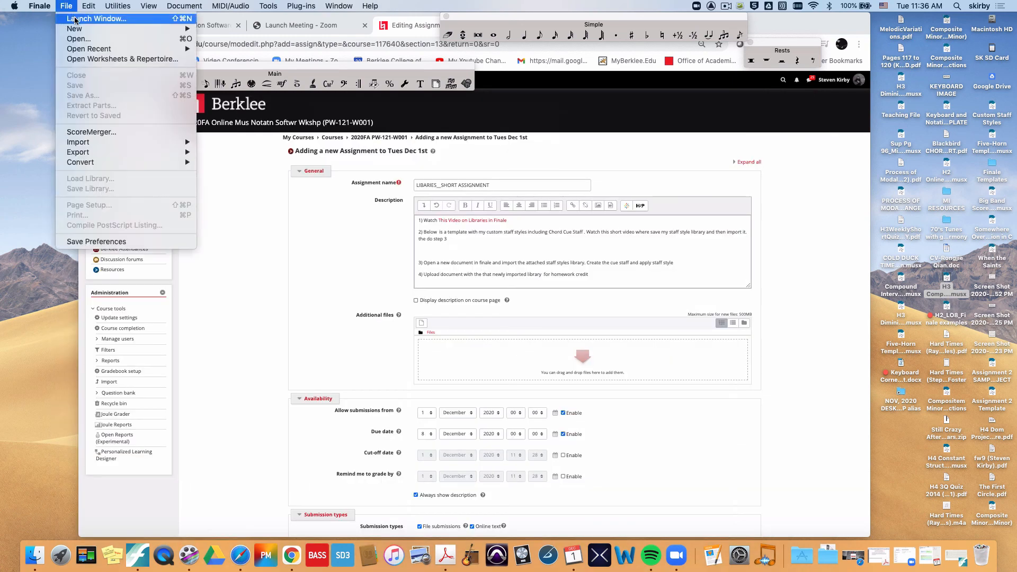
mouse_move(77, 29)
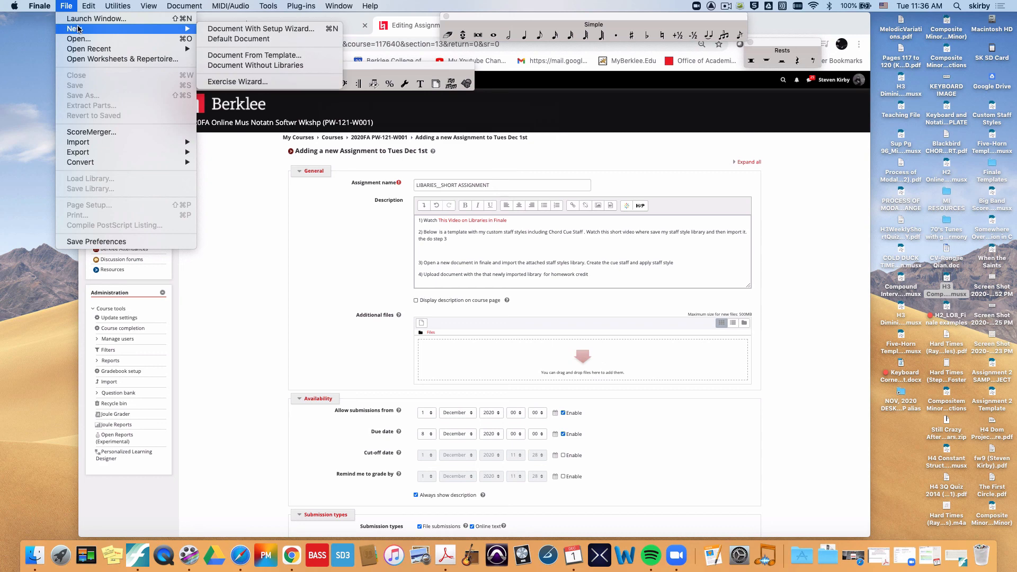
left_click(238, 40)
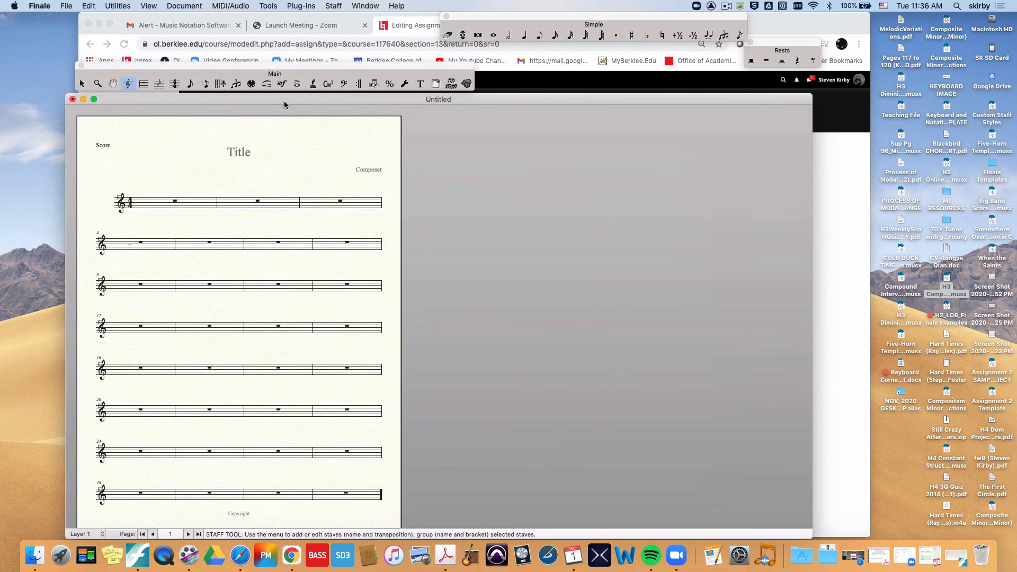
left_click_drag(283, 107, 376, 109)
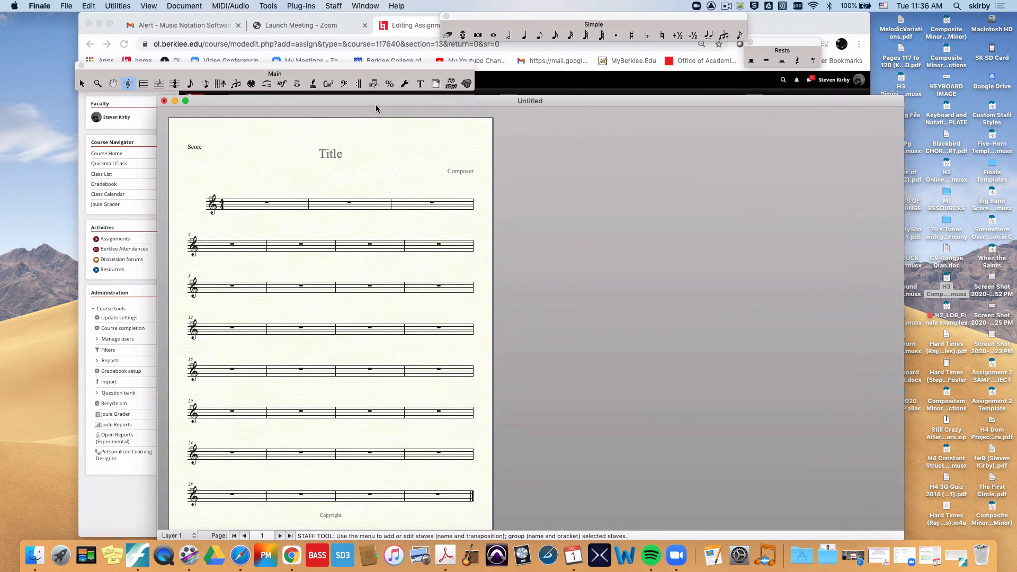
Step: Check the staff styles offered for the first measure and load the Custom Staff Styles library from the Desktop
right_click(279, 206)
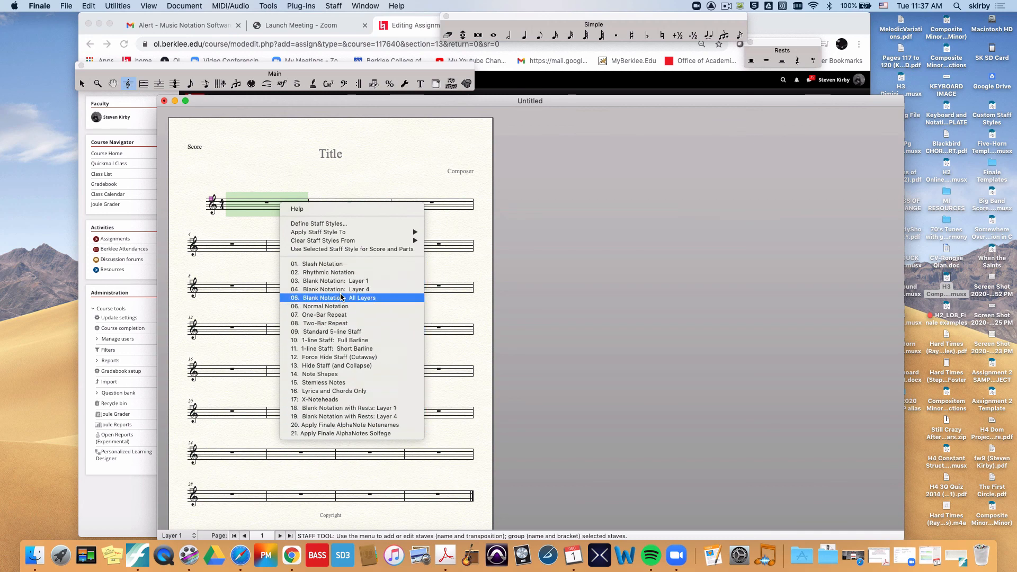
left_click(255, 279)
left_click(66, 5)
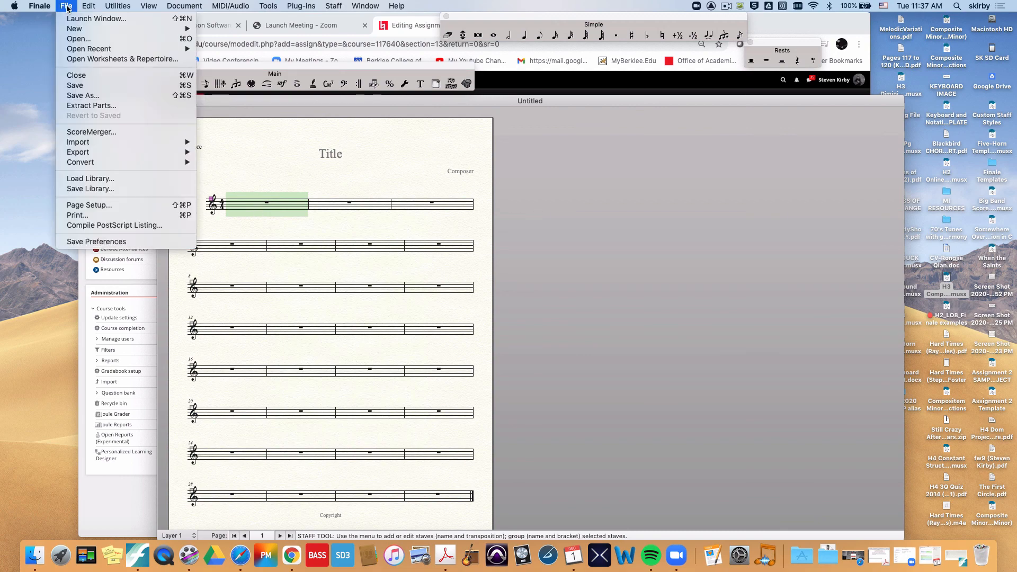
mouse_move(110, 159)
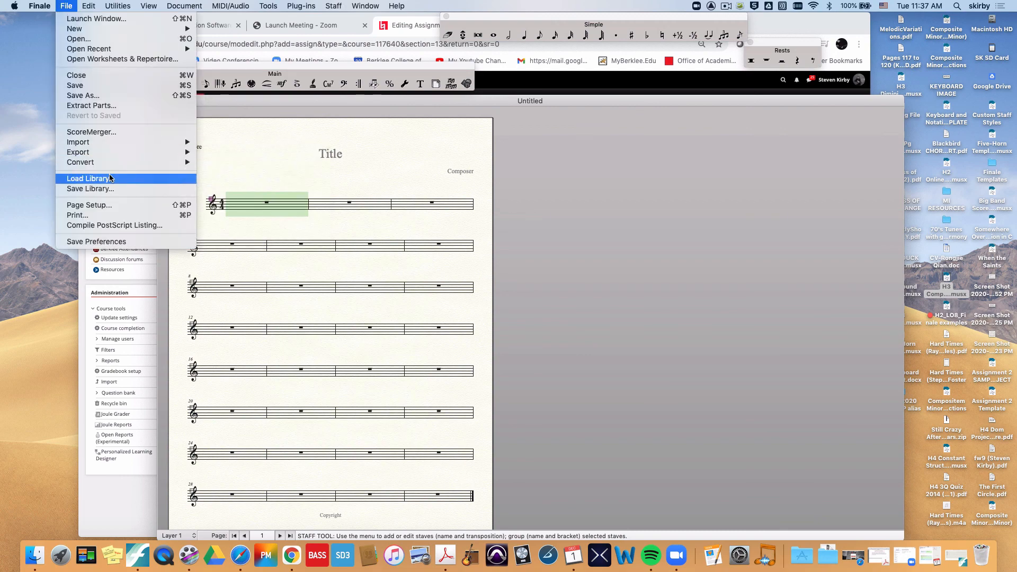
left_click(113, 179)
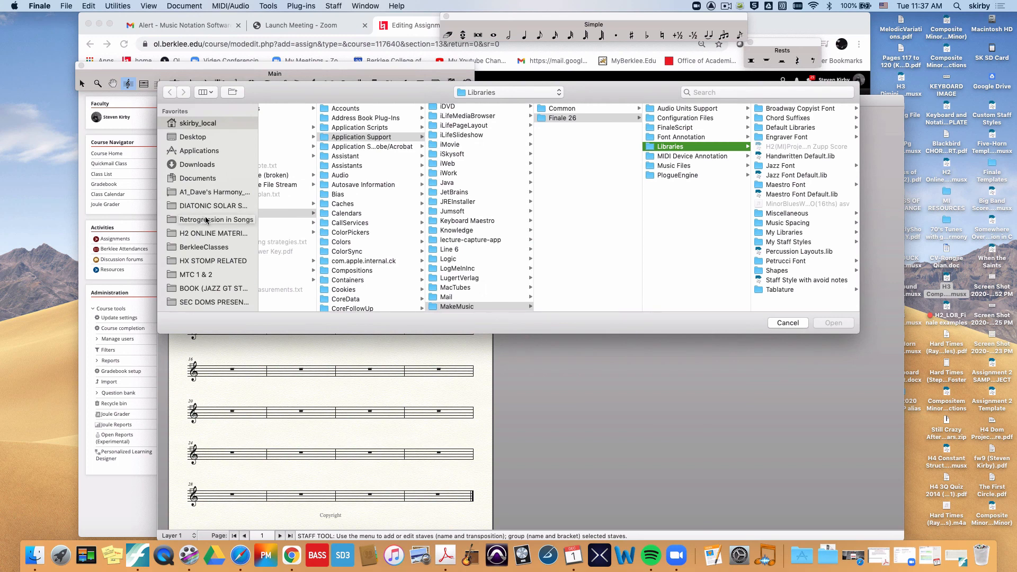
left_click(194, 137)
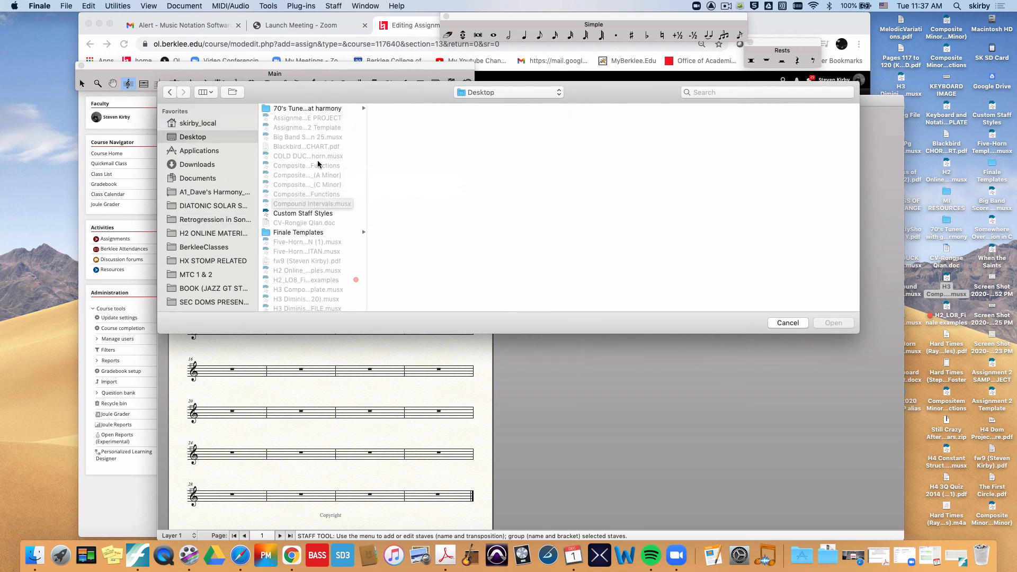
scroll(318, 164, "down", 10)
scroll(319, 164, "up", 8)
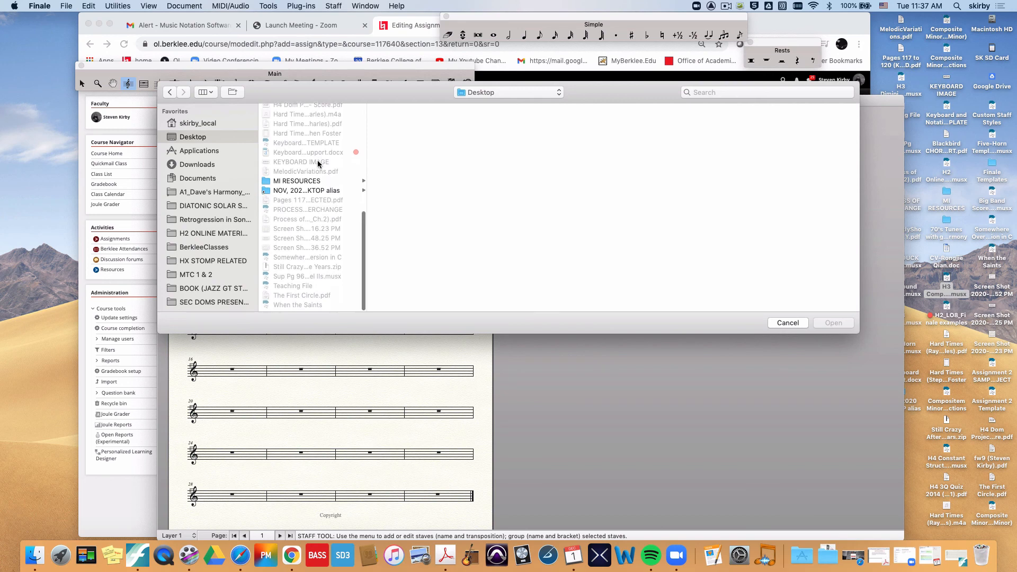
scroll(318, 164, "up", 3)
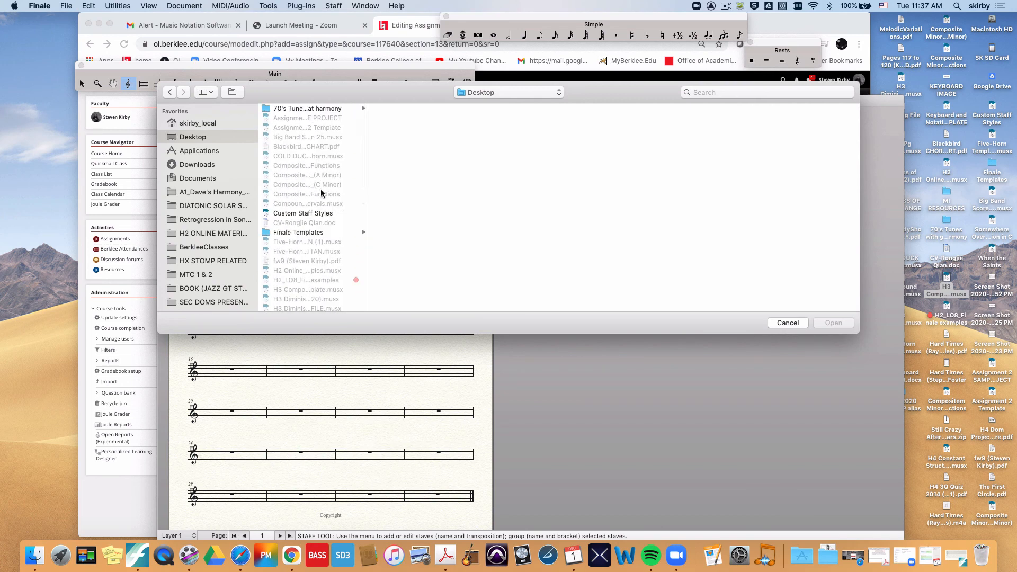
left_click(321, 213)
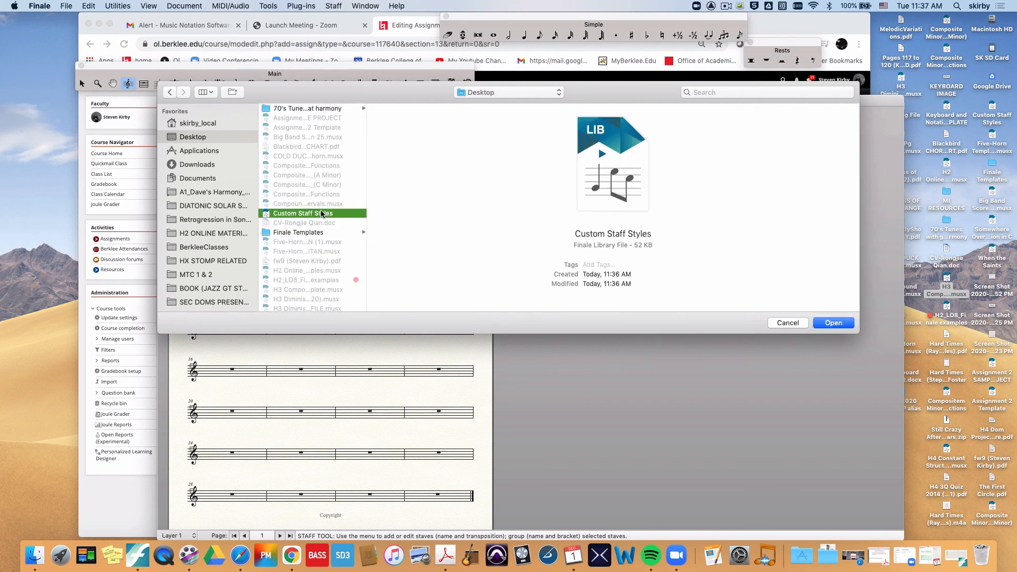
left_click(835, 323)
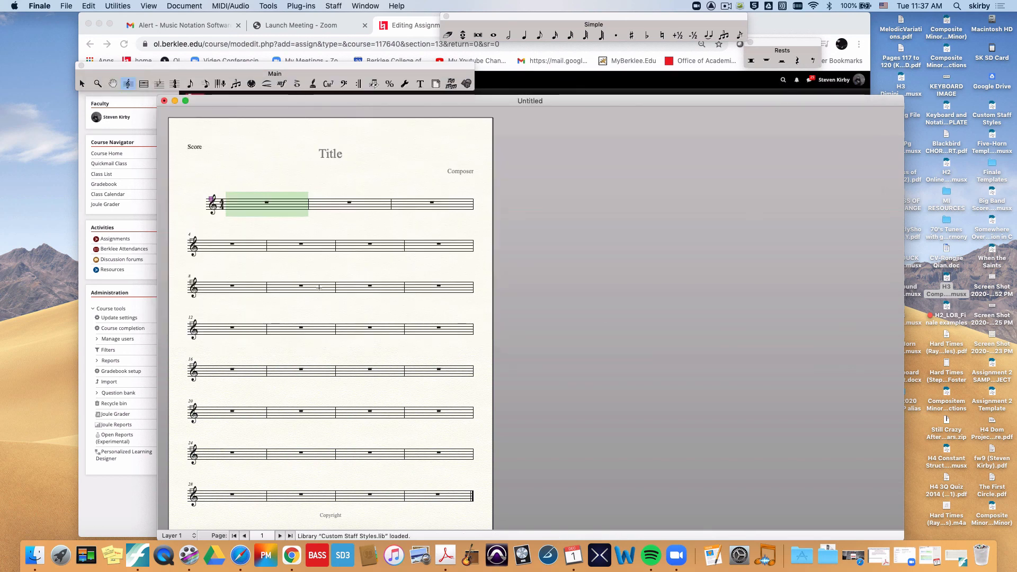
Step: Look for the imported custom styles in the staff styles available for the first system
right_click(243, 201)
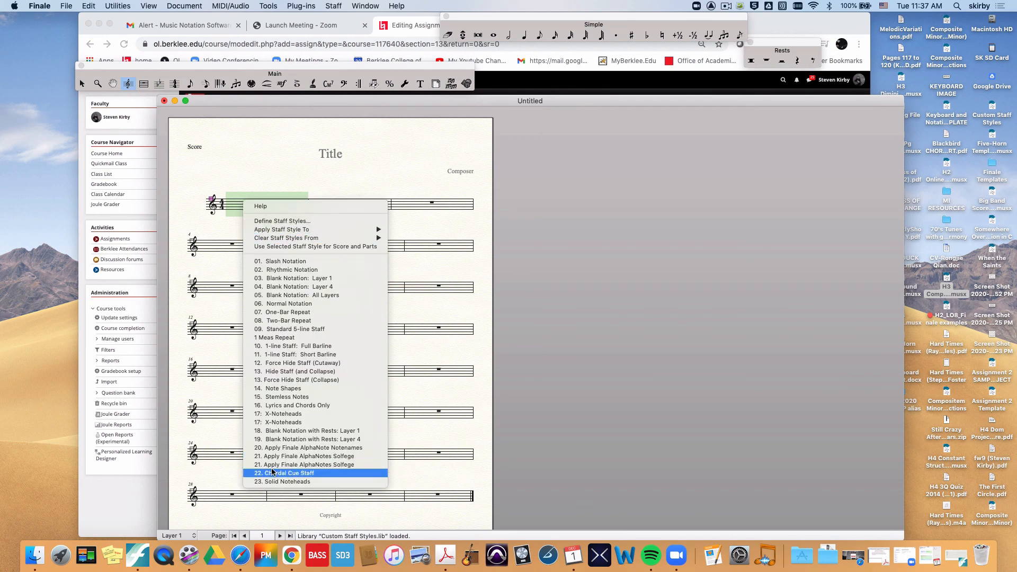
left_click(218, 234)
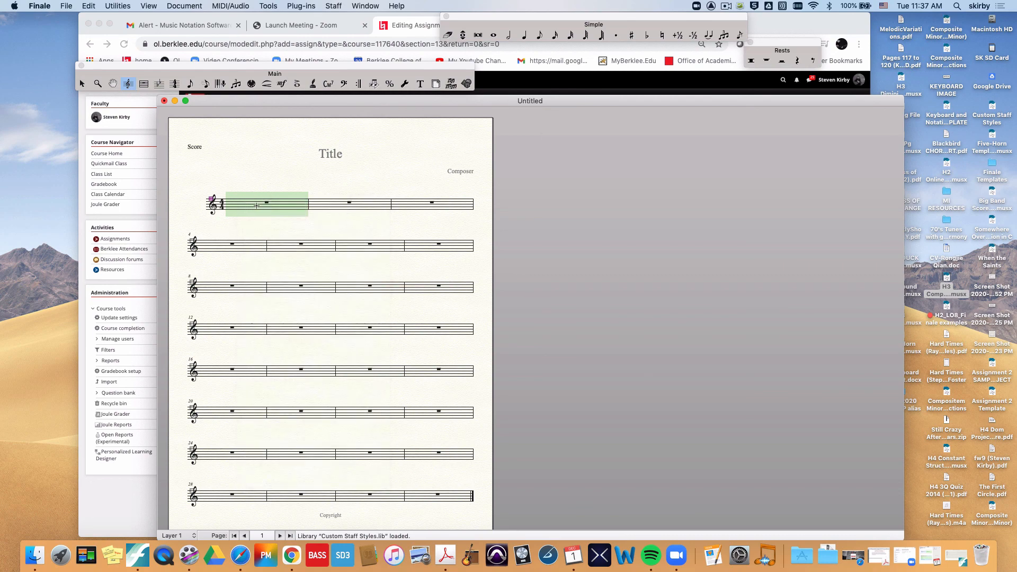
left_click(418, 203, "shift")
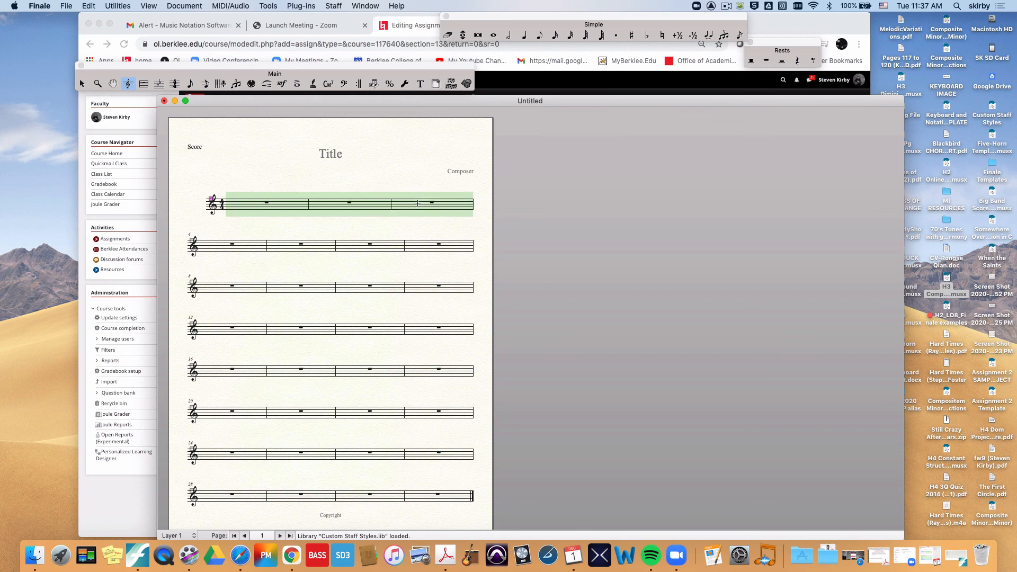
Step: Enter eight half notes at varied pitches across the first four measures using Simple Entry
left_click(509, 35)
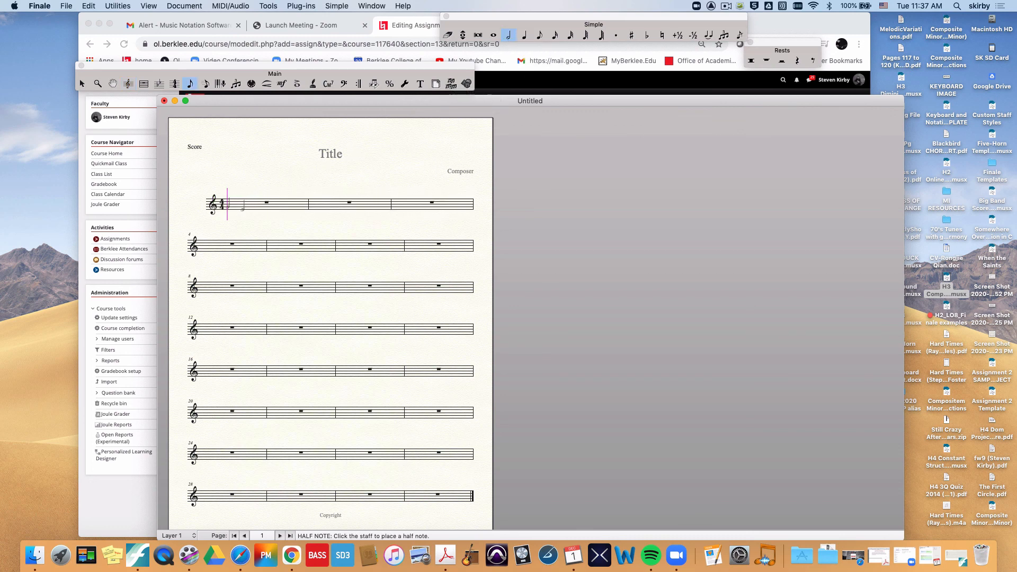
left_click(288, 205)
left_click(305, 205)
left_click(334, 207)
left_click(341, 208)
left_click(370, 205)
key("Escape")
Step: Fit all the measures in the document, from the first to the last, to four measures per system
left_click(249, 201)
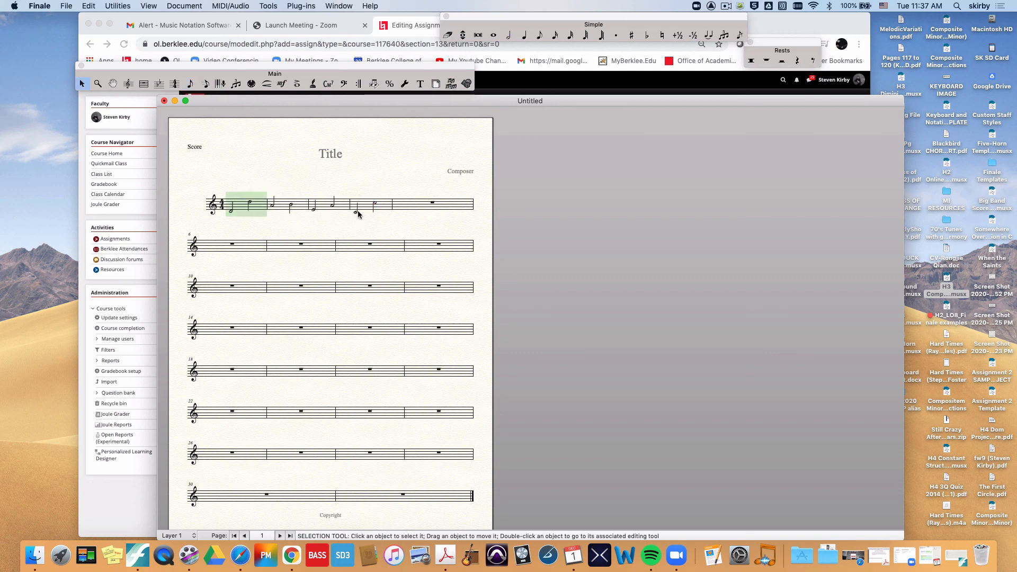
left_click(384, 501, "shift")
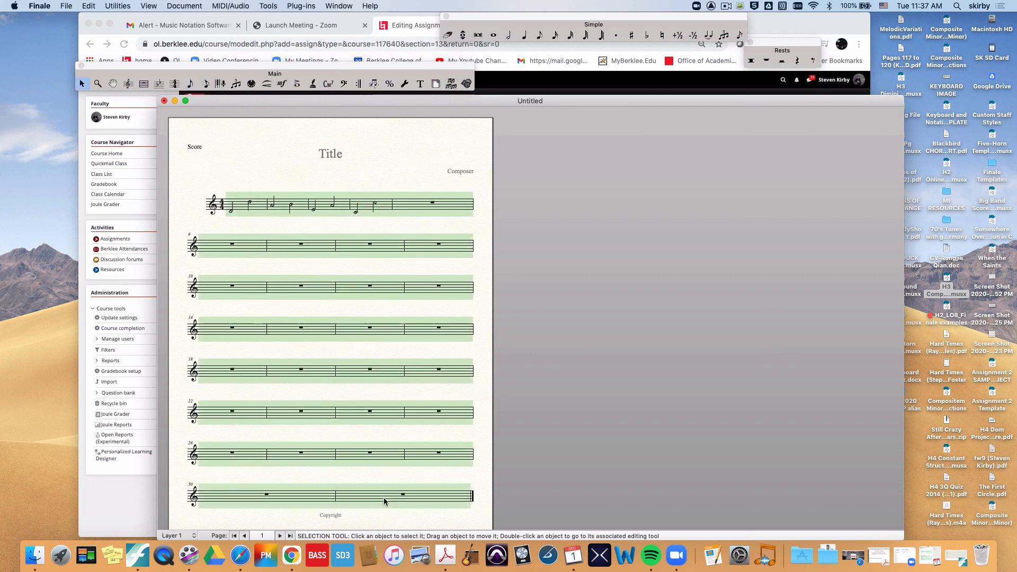
key("super+m")
key("Return")
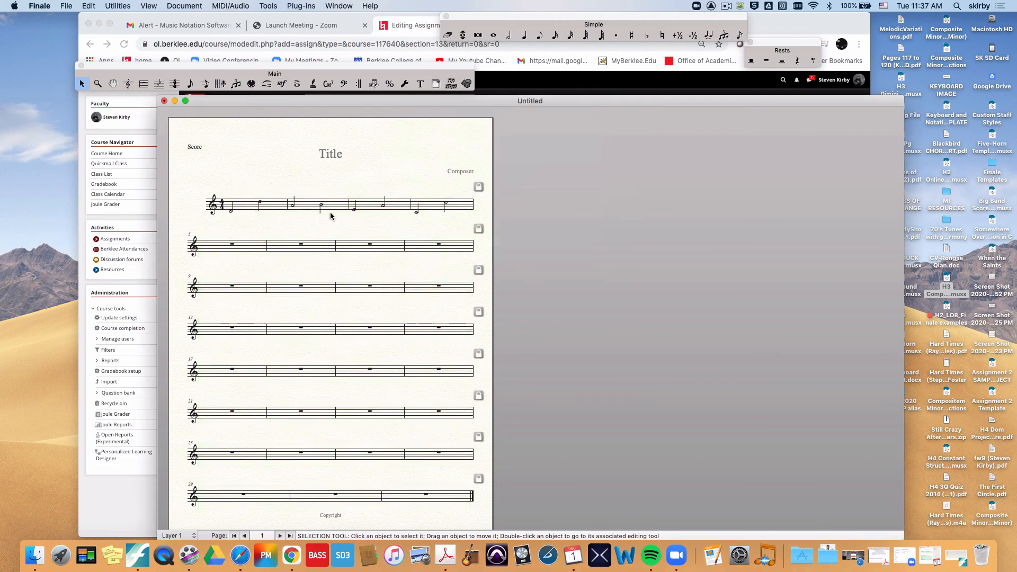
Step: Add a second Blank Staff instrument to the score in the ScoreManager and close it
left_click(268, 209)
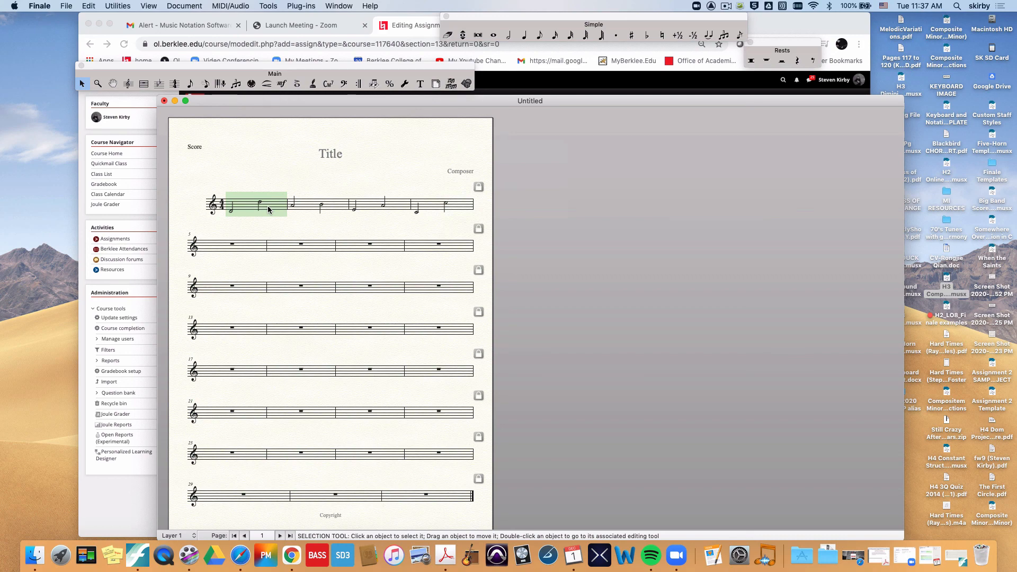
key("super+k")
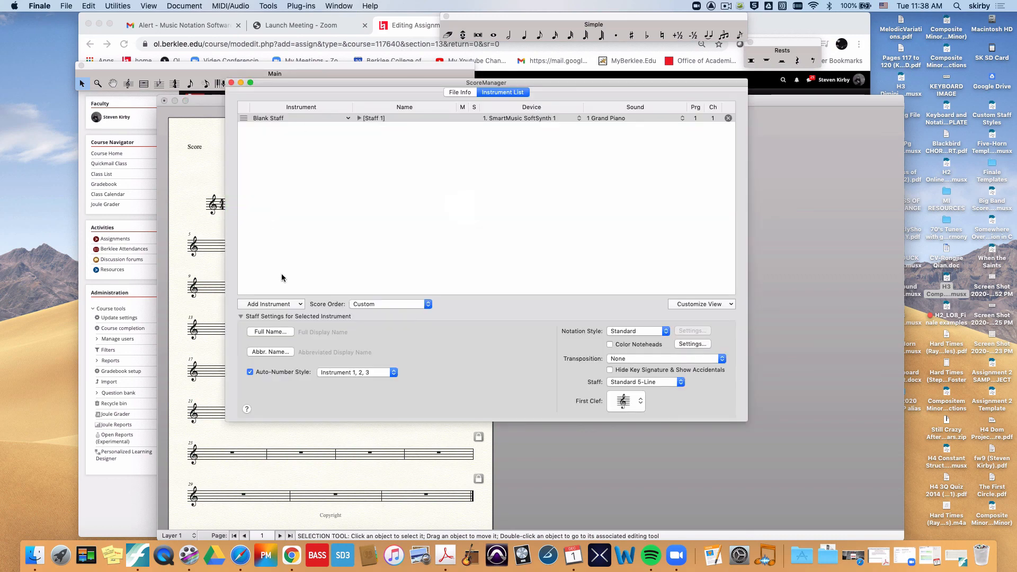
left_click(298, 306)
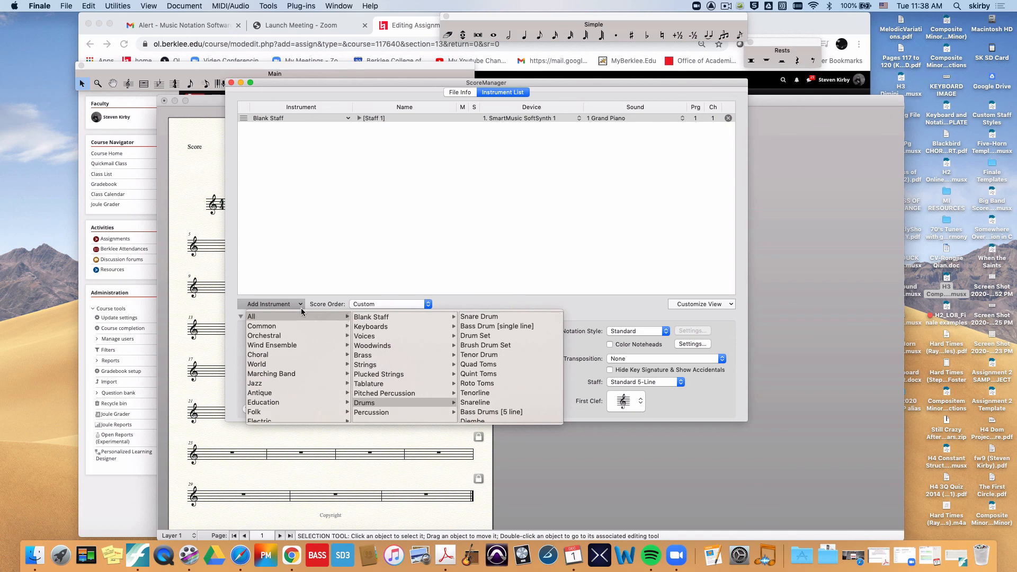
left_click(380, 322)
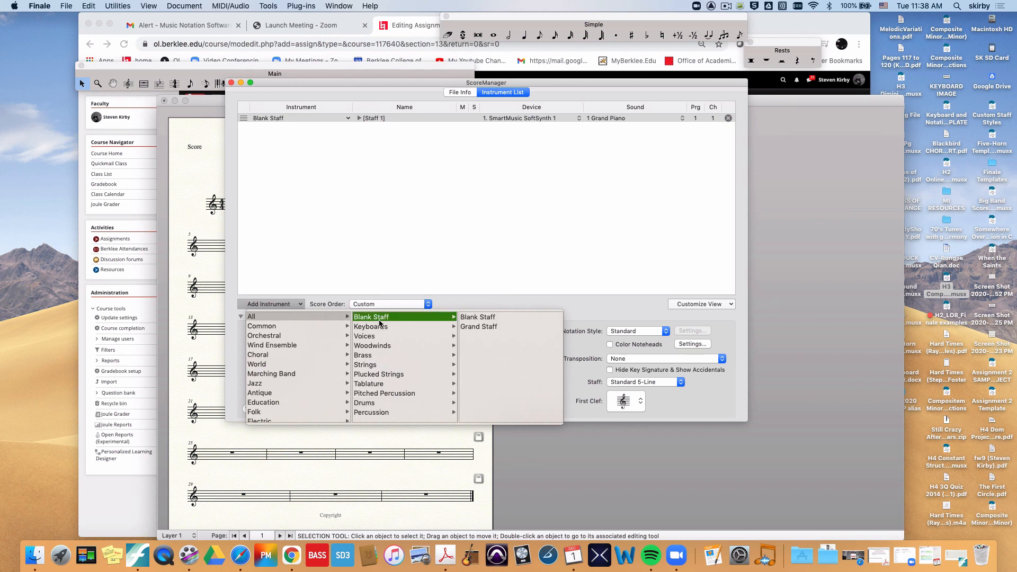
left_click(469, 318)
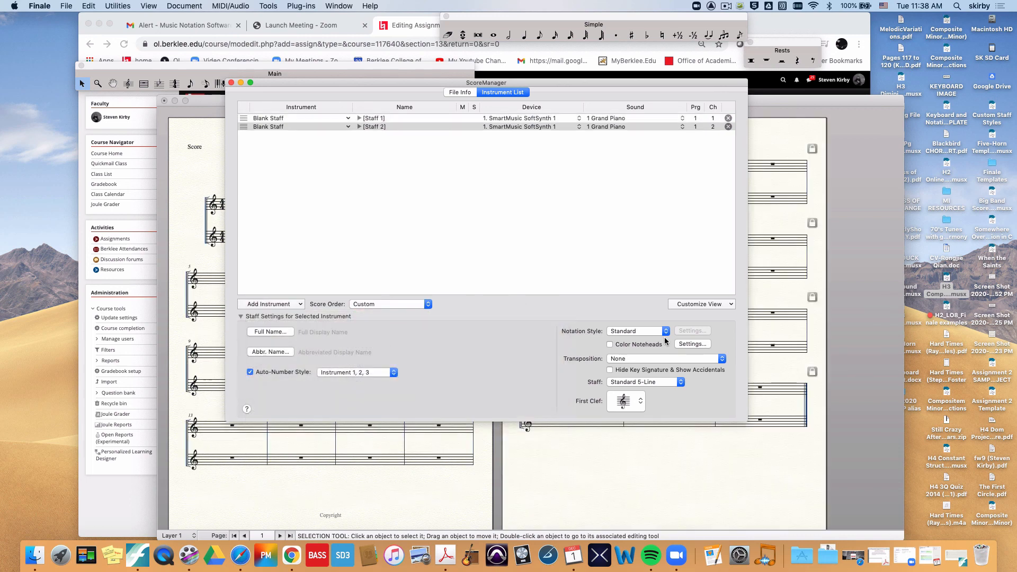
left_click(231, 84)
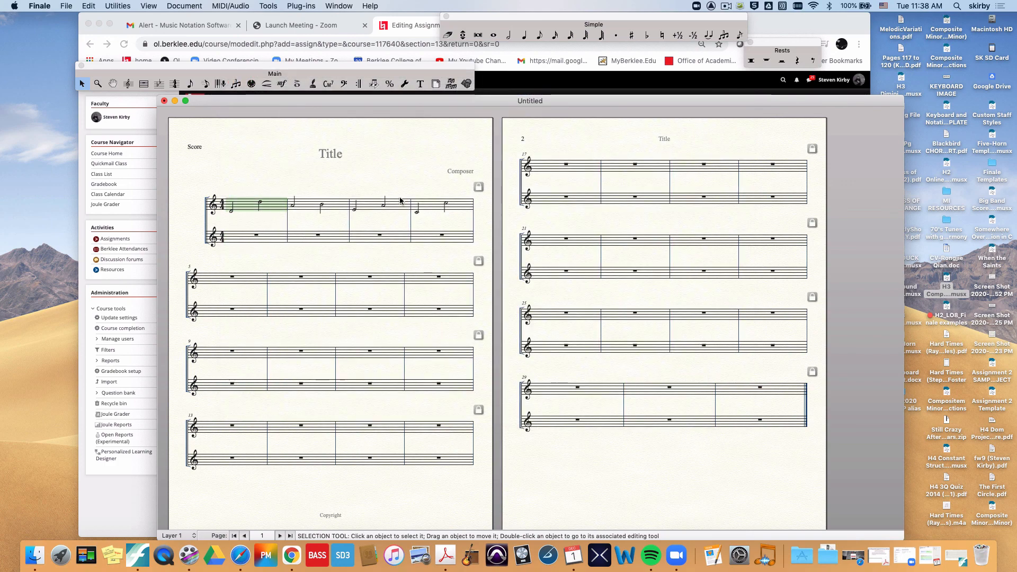
Step: Apply the Chordal Cue Staff style to the entire upper staff and move that staff slightly upward
left_click(431, 207, "shift")
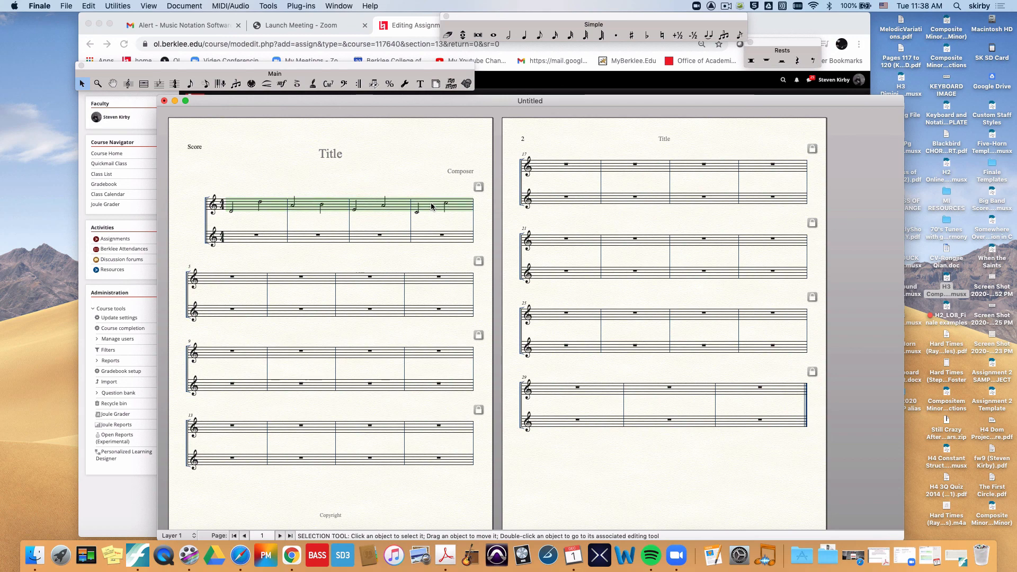
left_click(128, 84)
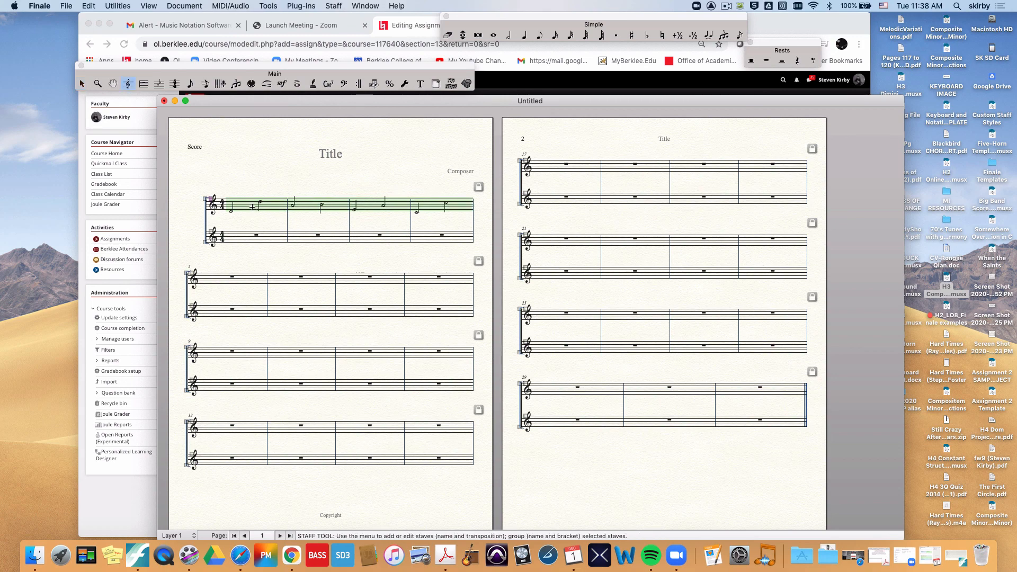
left_click(194, 206)
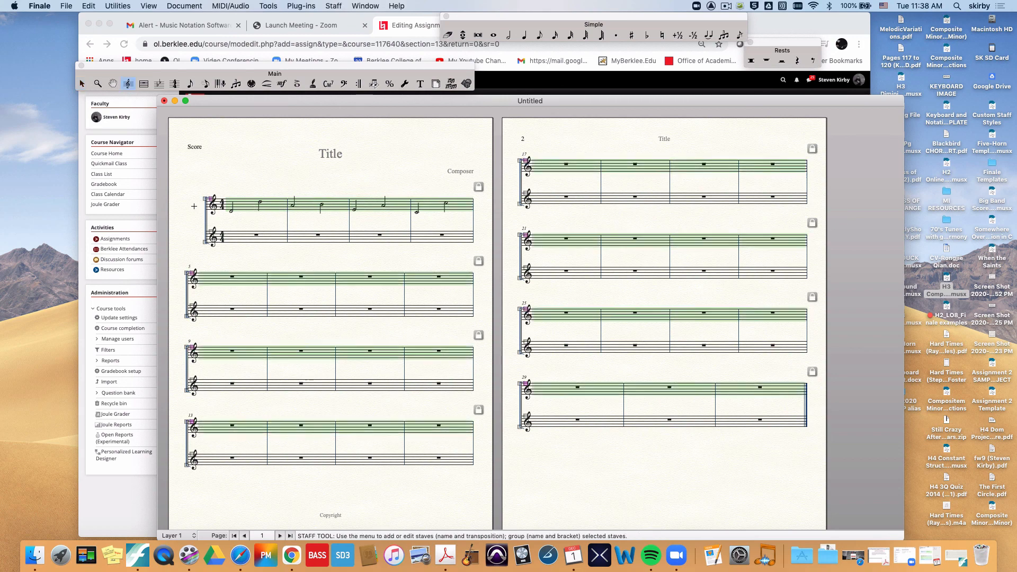
right_click(240, 206)
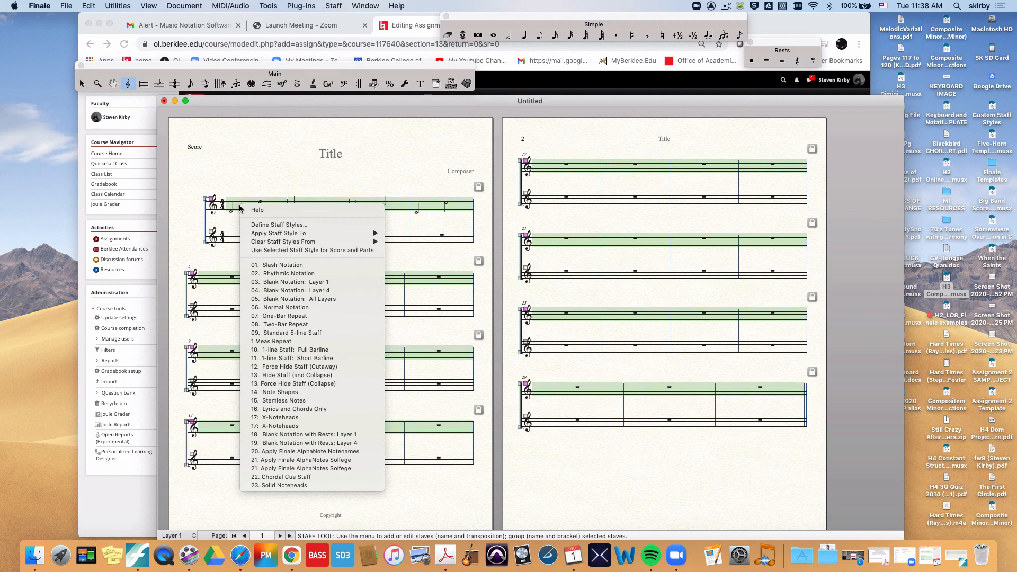
left_click(285, 477)
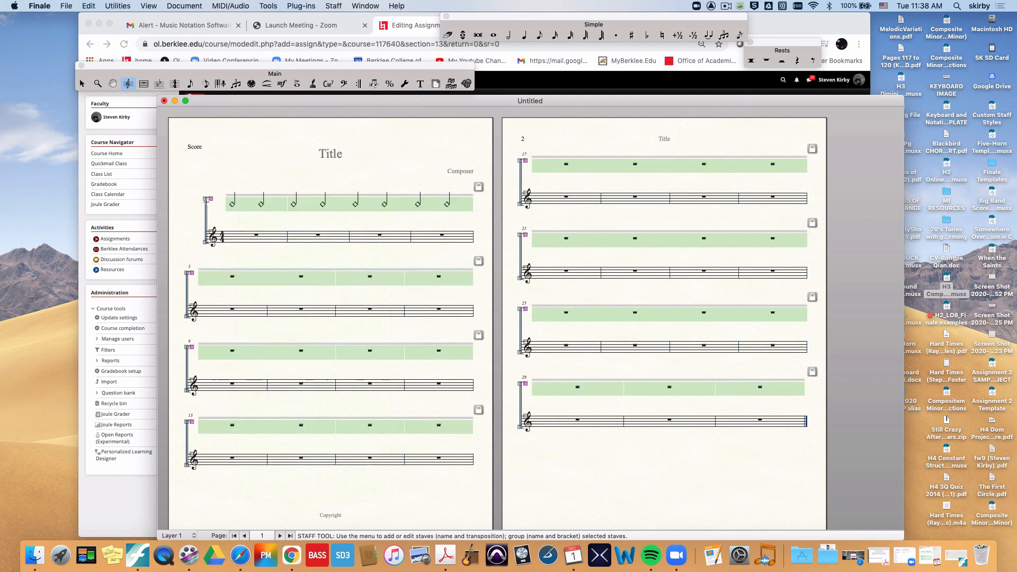
left_click_drag(211, 198, 211, 189)
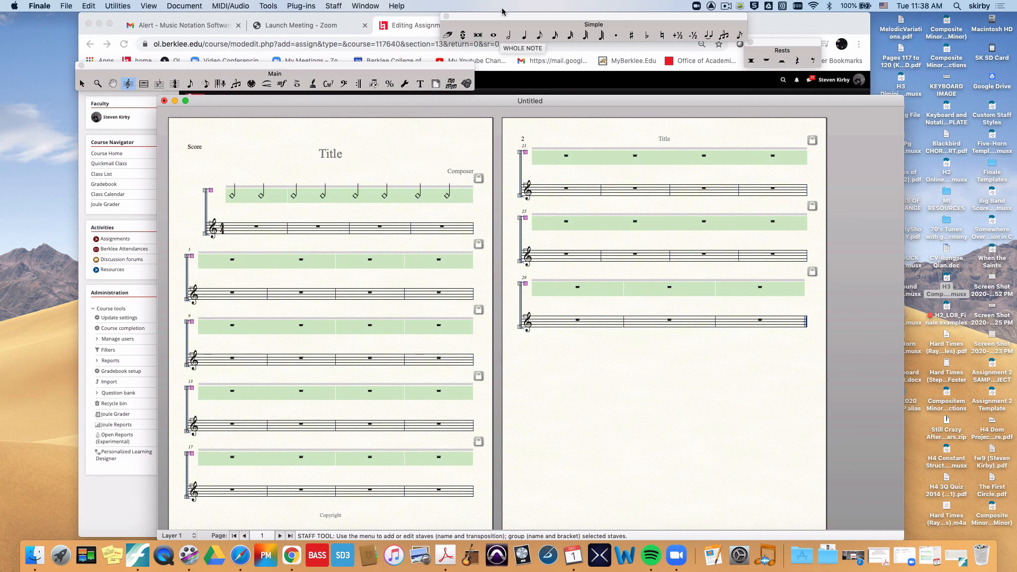
Step: Enter one whole note in each of the first four measures of the lower staff using Simple Entry
left_click(494, 34)
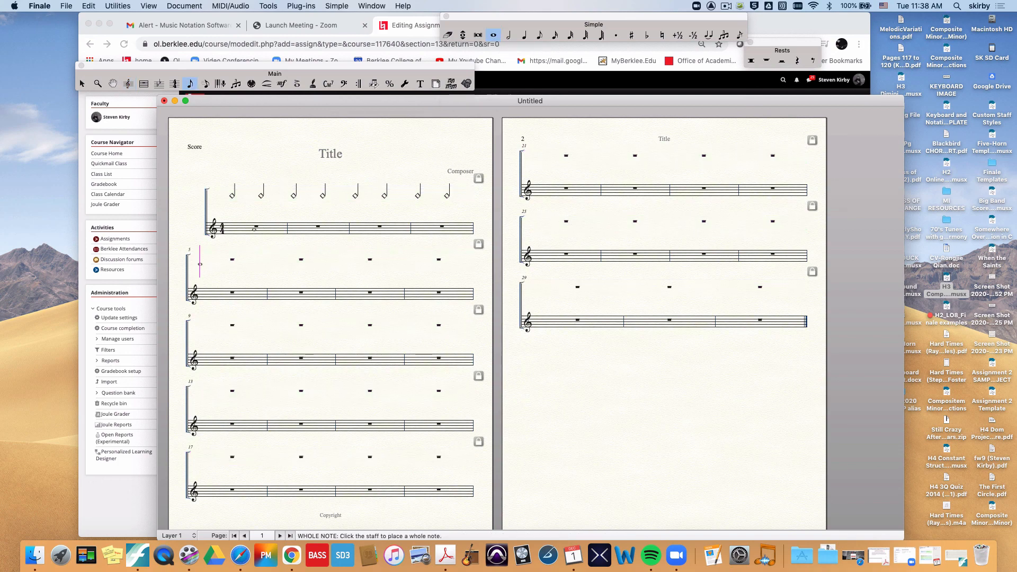
left_click(247, 228)
left_click(363, 229)
left_click(423, 227)
Step: Assign the Solid Noteheads staff style to metatool 1 and apply it to the lower staff's first and third measures
left_click(129, 84)
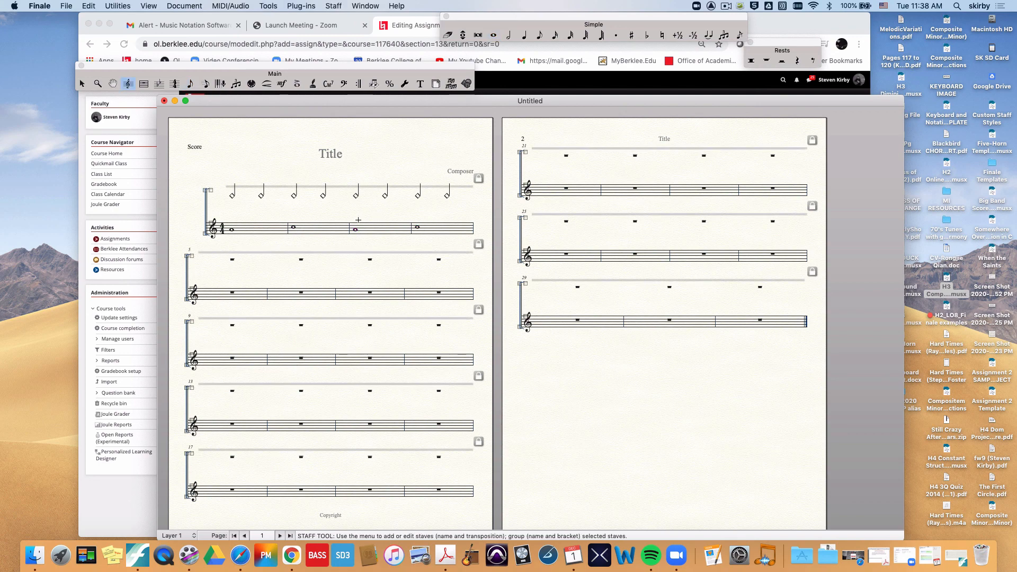
right_click(232, 228)
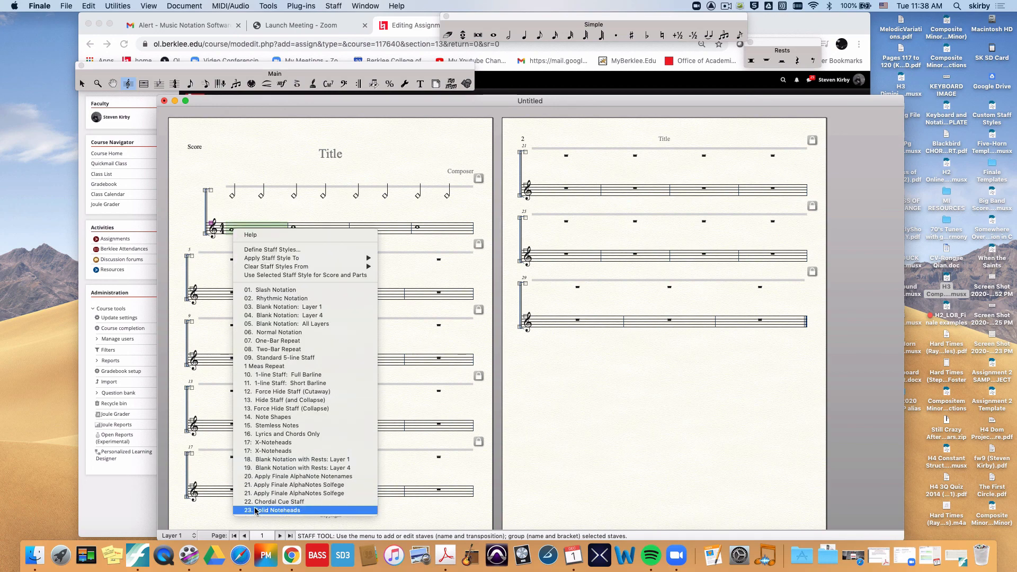
left_click(199, 254)
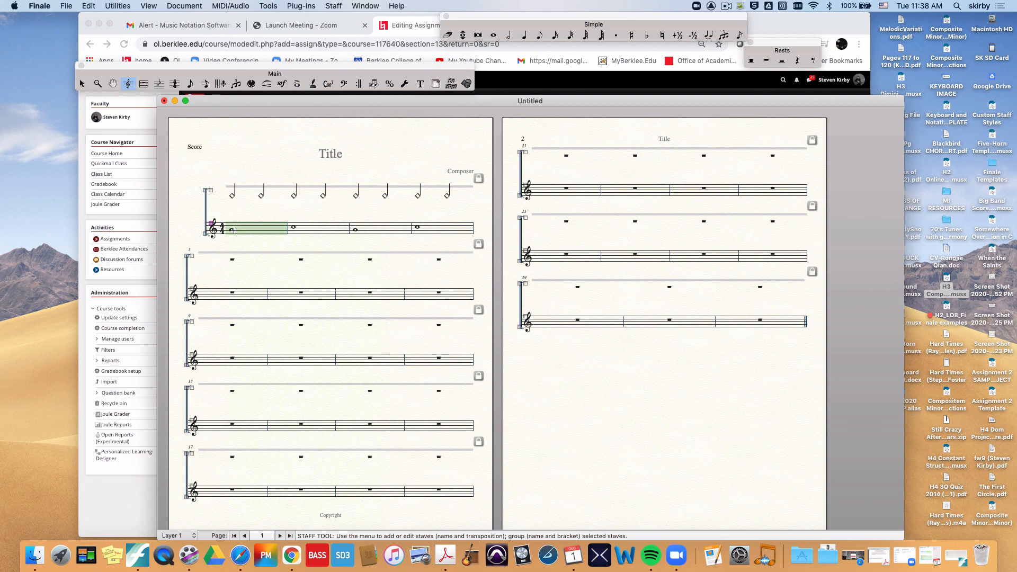
key("shift+1")
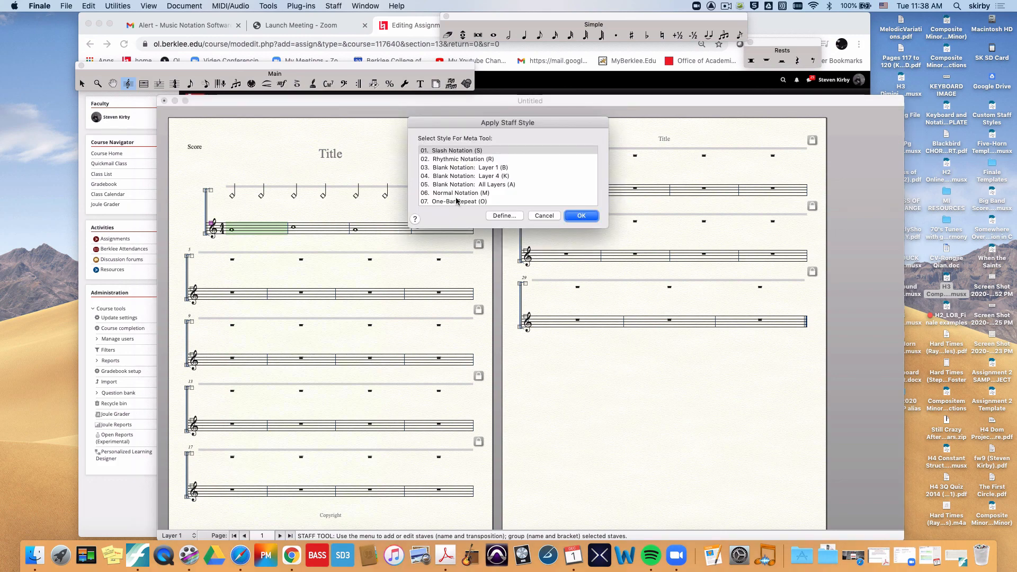
scroll(495, 170, "down", 5)
scroll(494, 170, "down", 4)
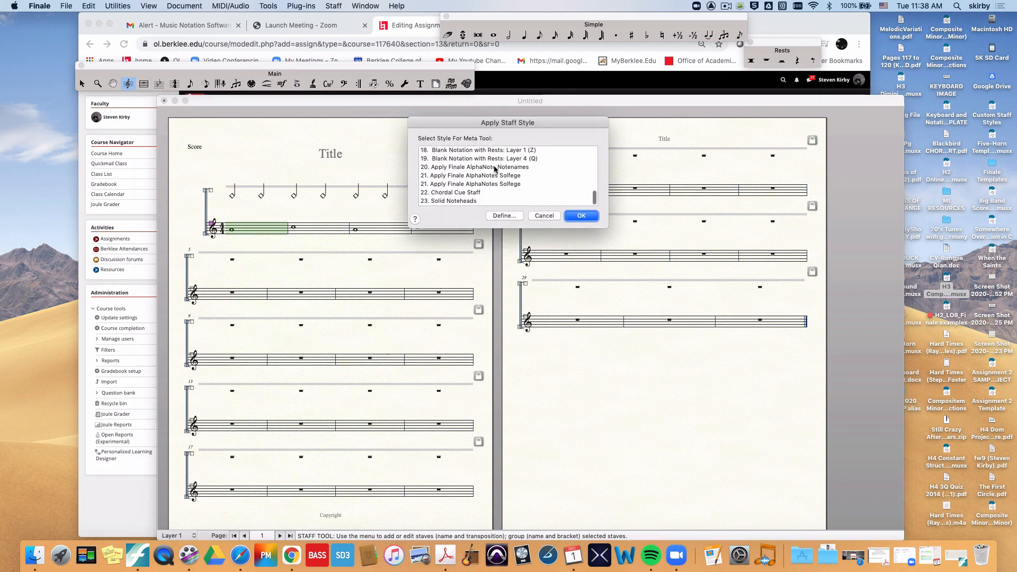
left_click(474, 201)
left_click(581, 215)
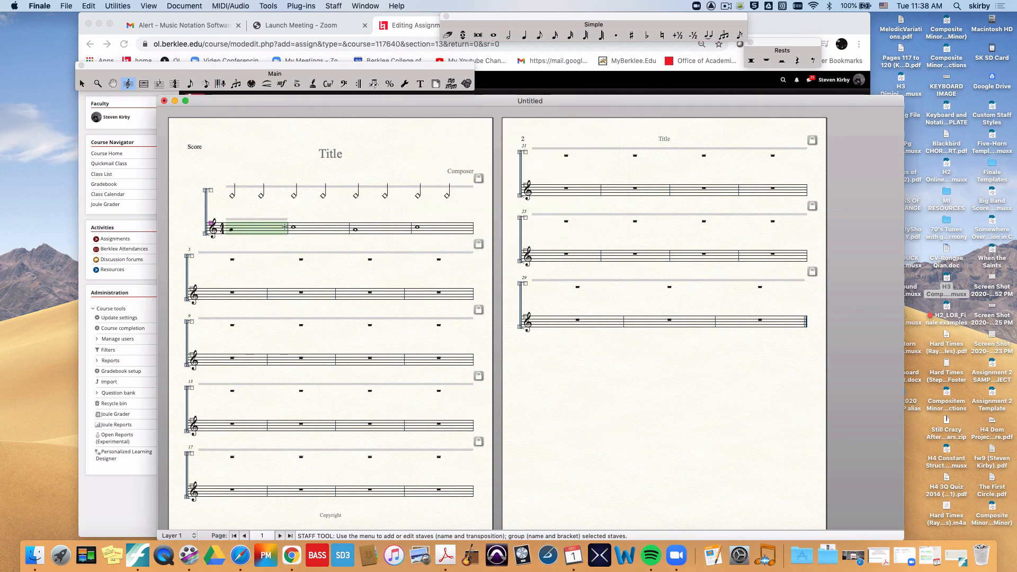
left_click(362, 233)
key("1")
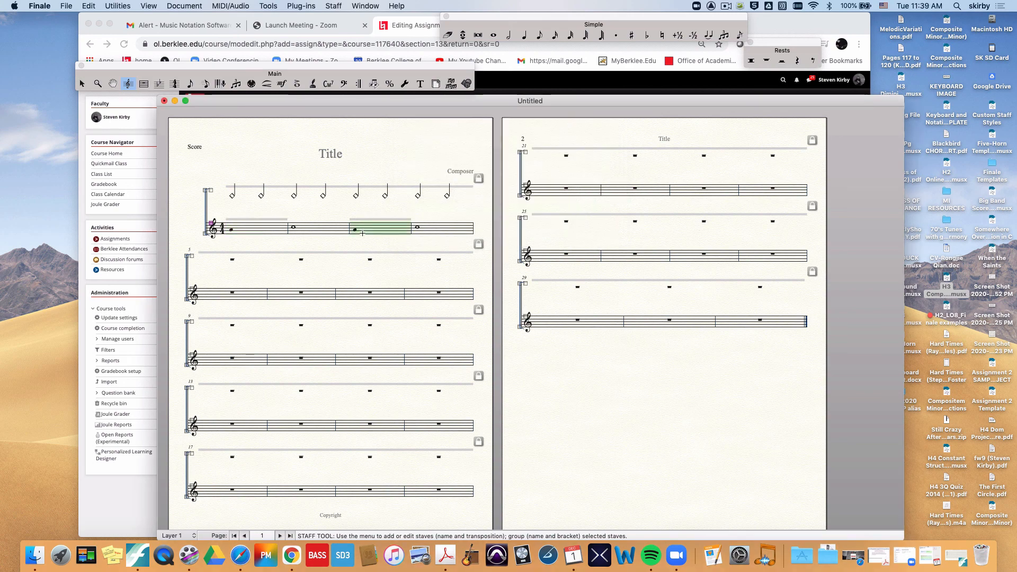